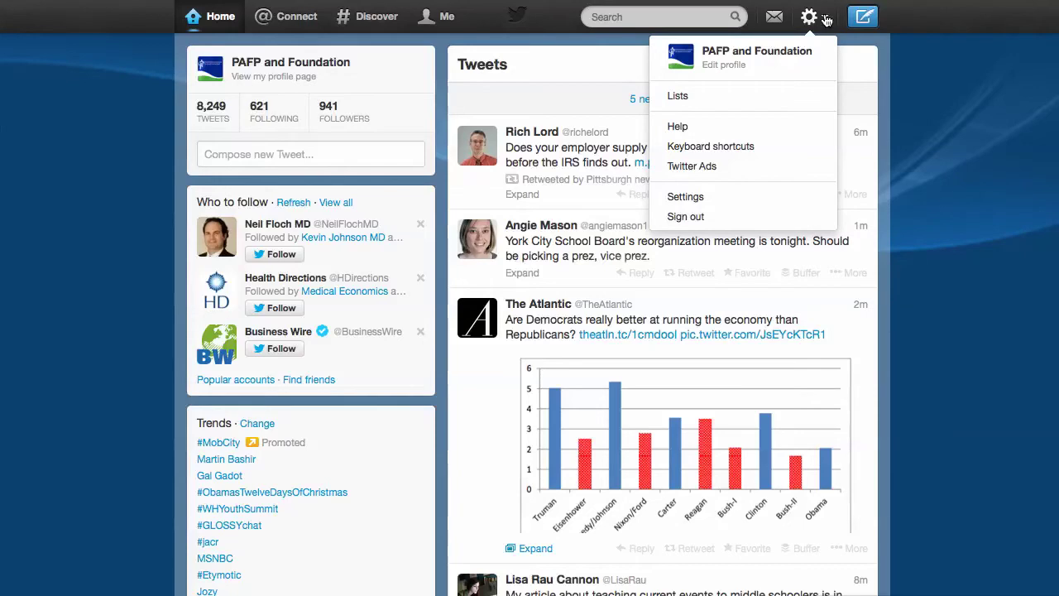
- Open the profile settings, and view the PAFP and Foundation public profile page with its tweets
left_click(738, 62)
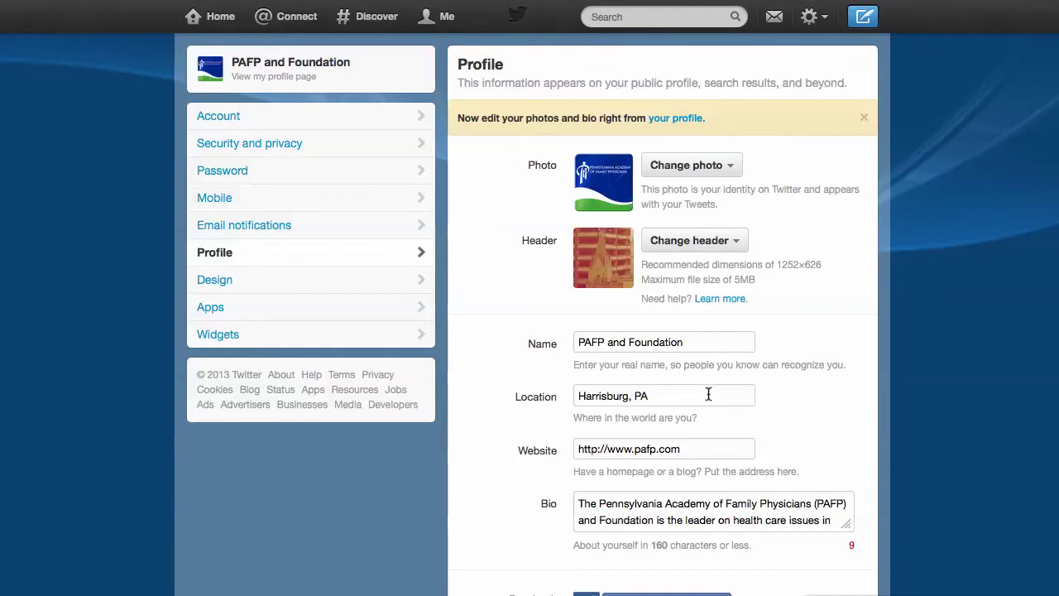
left_click(430, 17)
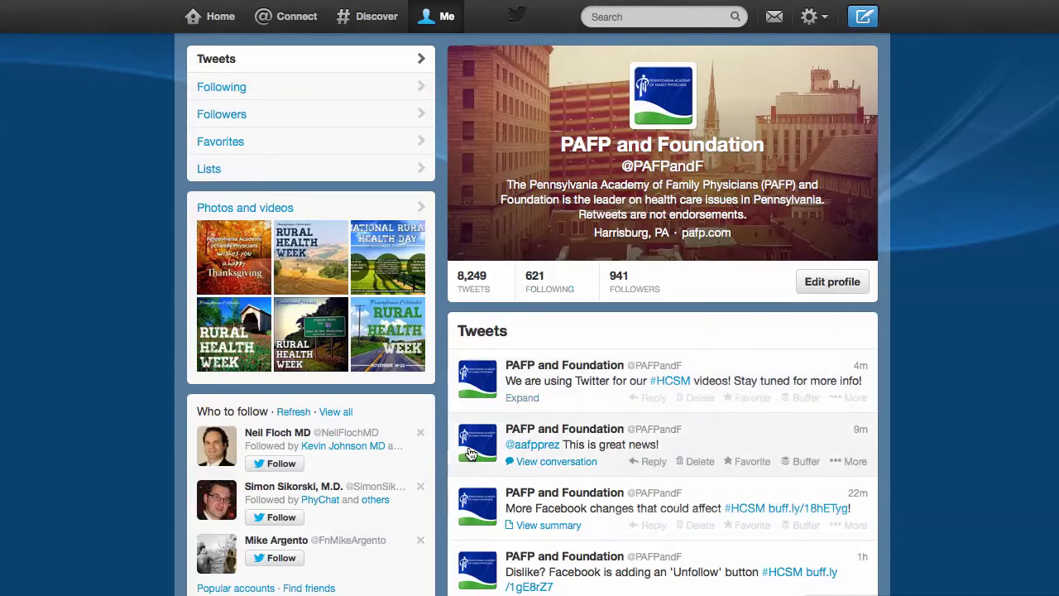
scroll(659, 430, "down", 5)
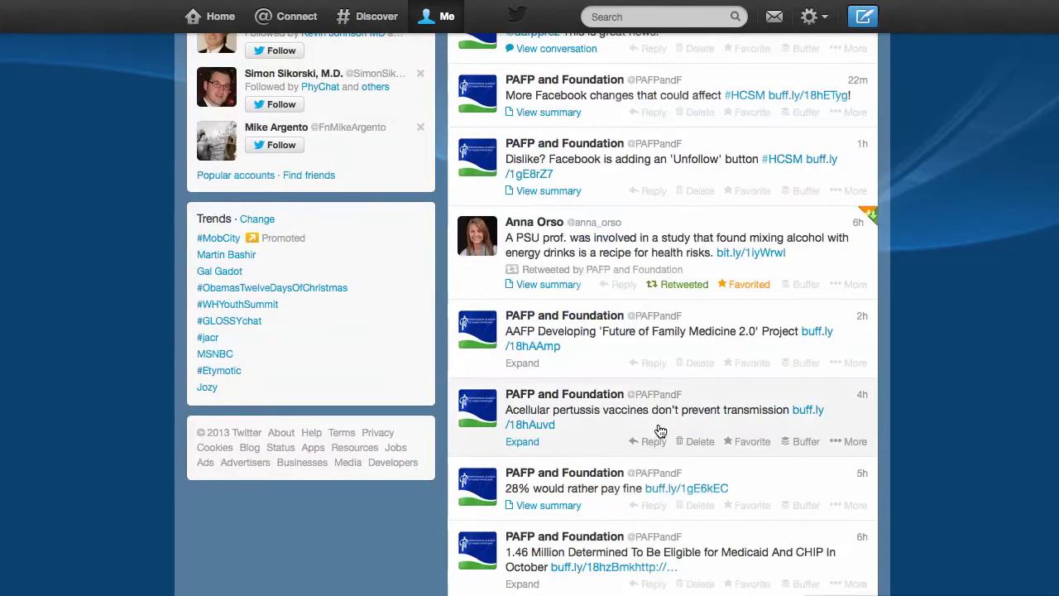
scroll(659, 430, "up", 5)
- Search for "aa" and open the AAFP profile from the suggestions to view its header and bio
left_click(661, 17)
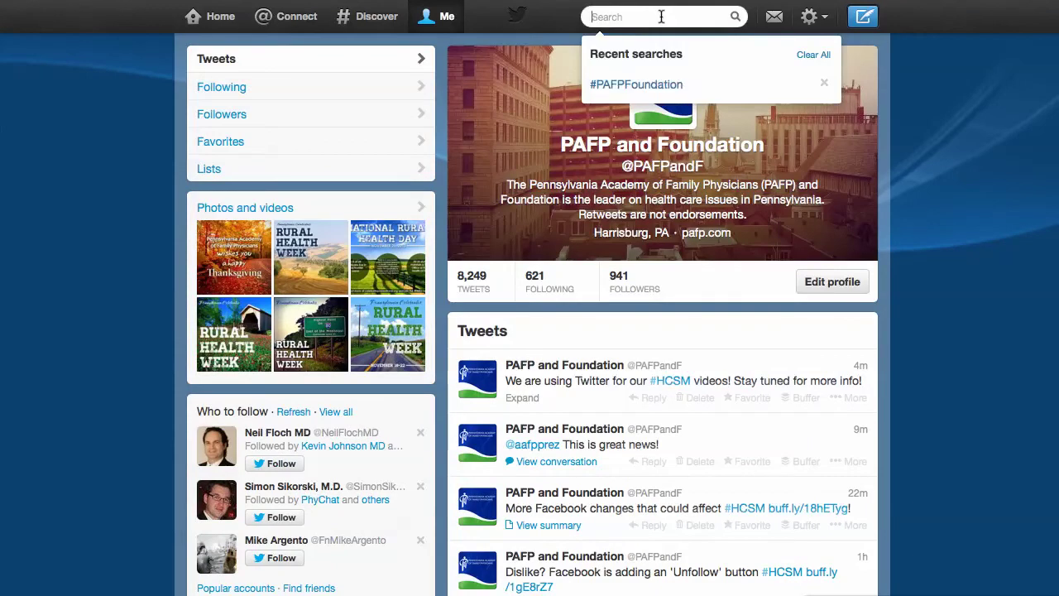
type("aa")
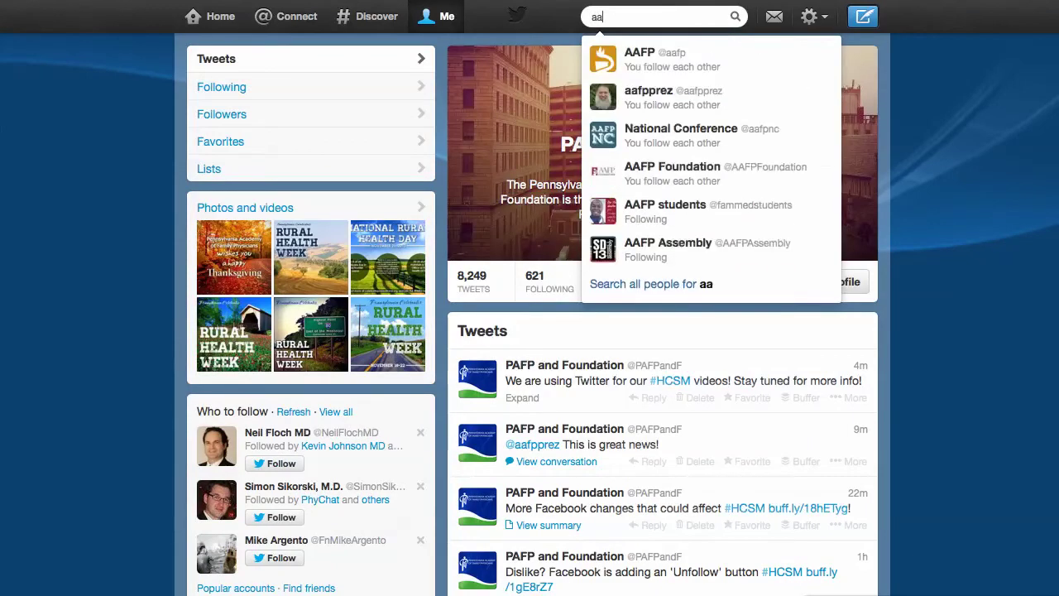
left_click(633, 182)
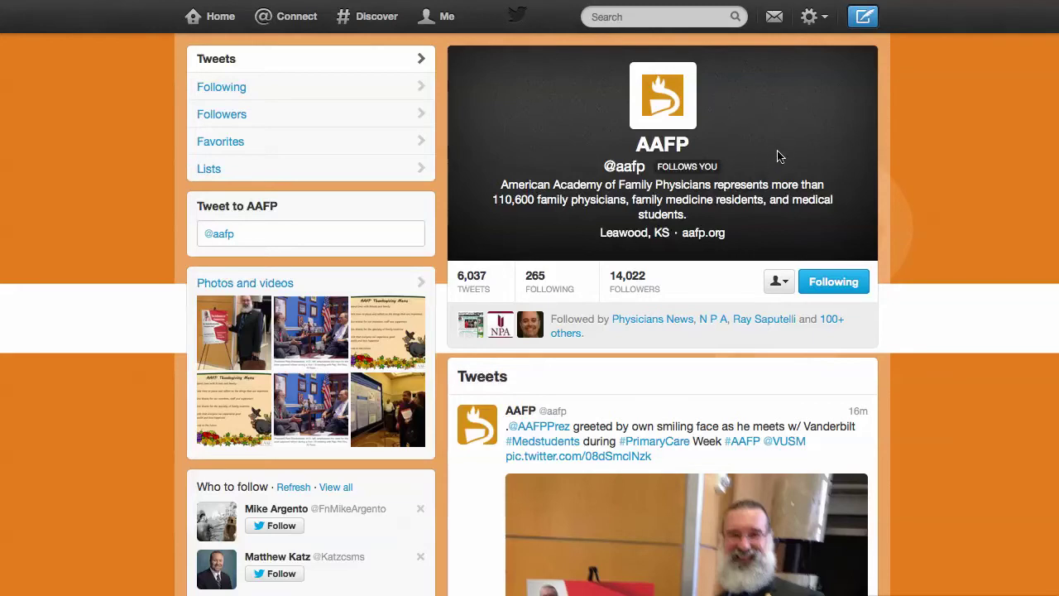
scroll(670, 198, "down", 1)
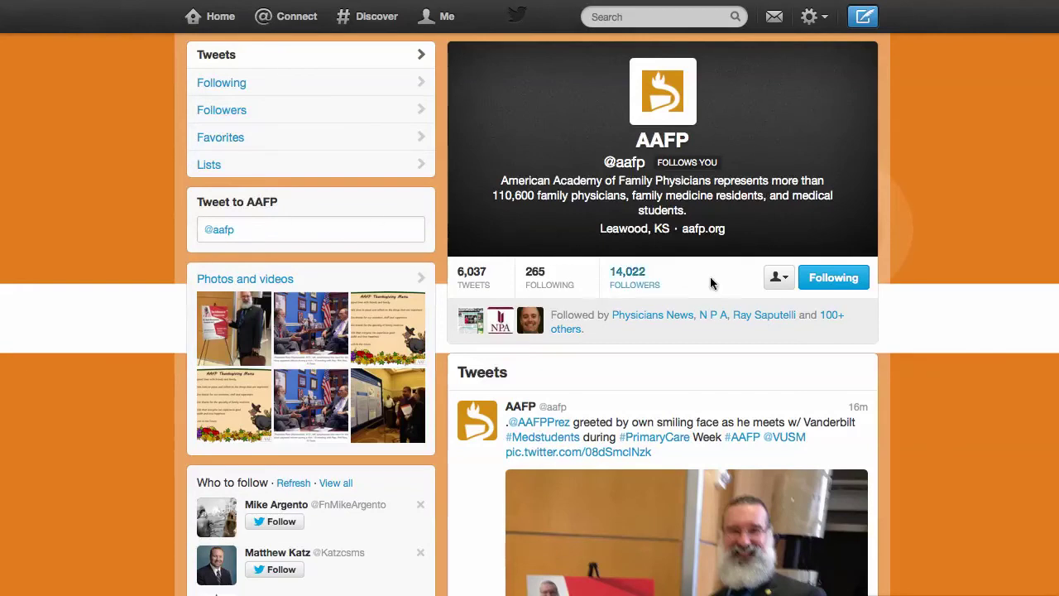
scroll(696, 333, "up", 1)
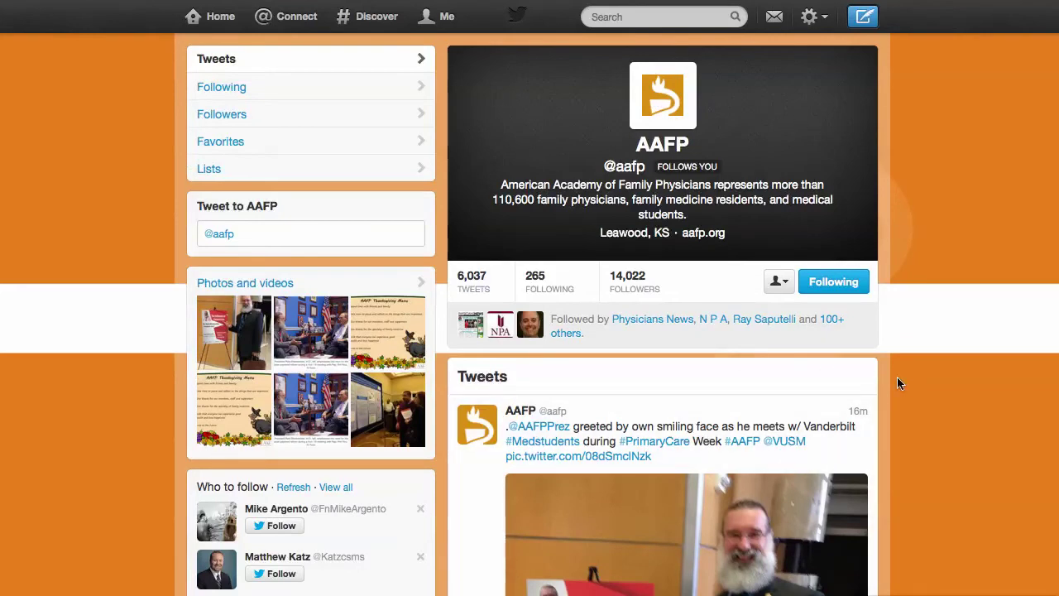
- Search for "aafp" and open the aafpprez profile from the suggestions
left_click(673, 22)
type("aaf")
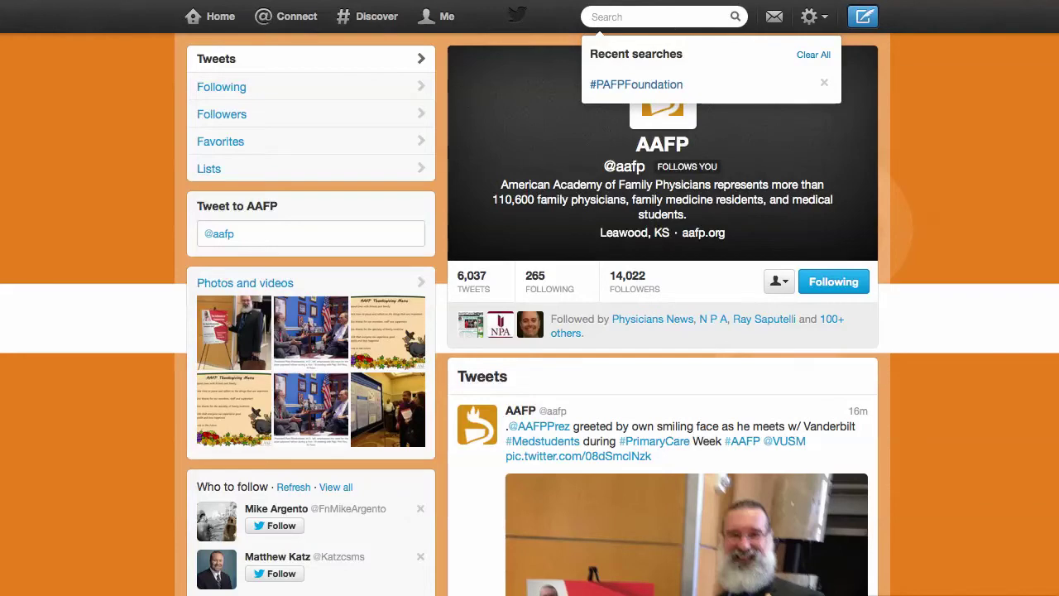
type("p")
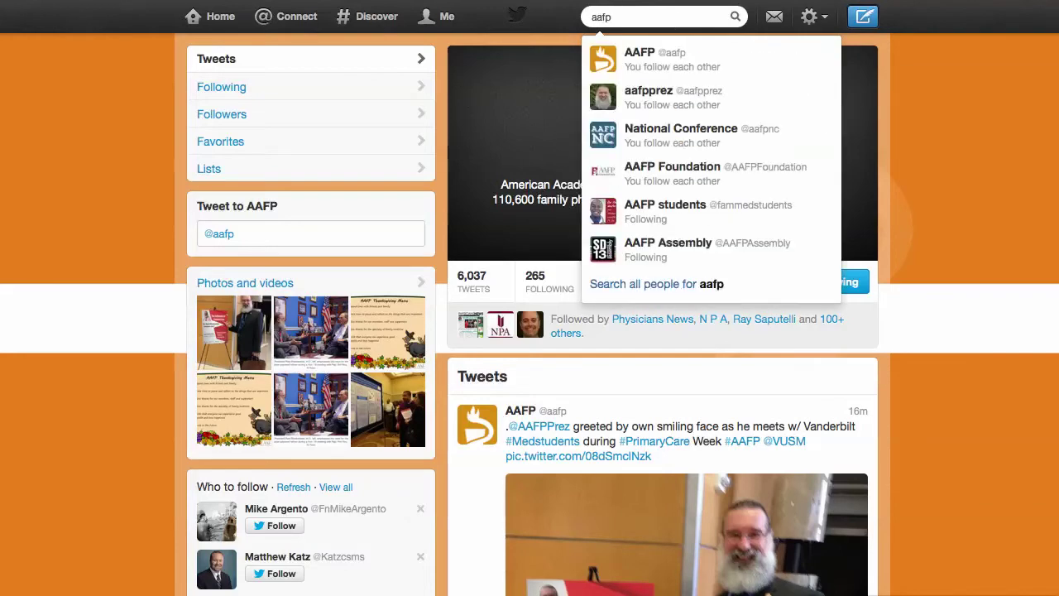
left_click(641, 99)
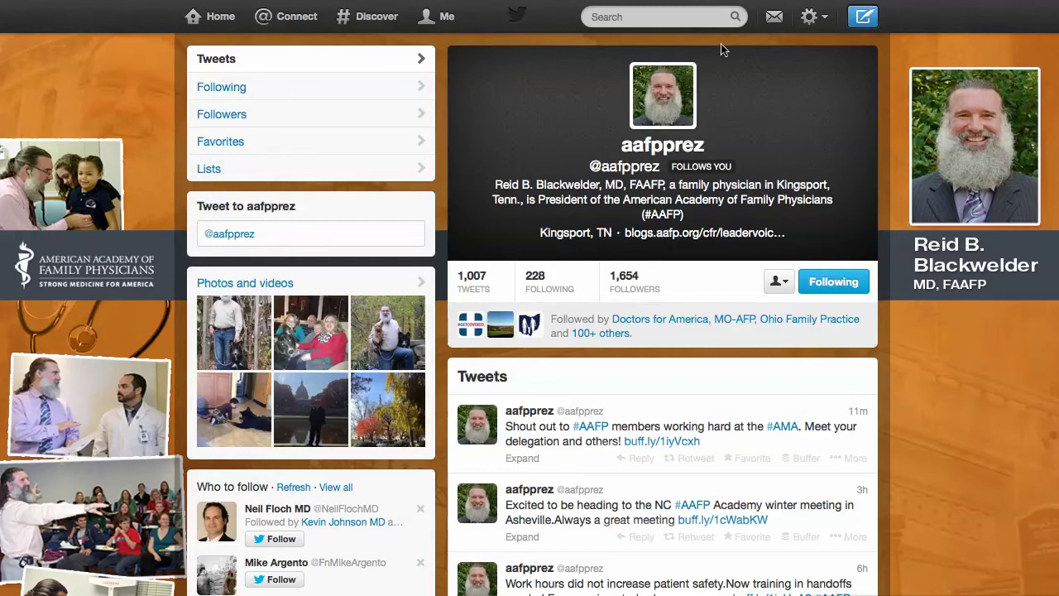
- Open the PAFP and Foundation profile settings and view the options for changing the header image without choosing any
left_click(808, 17)
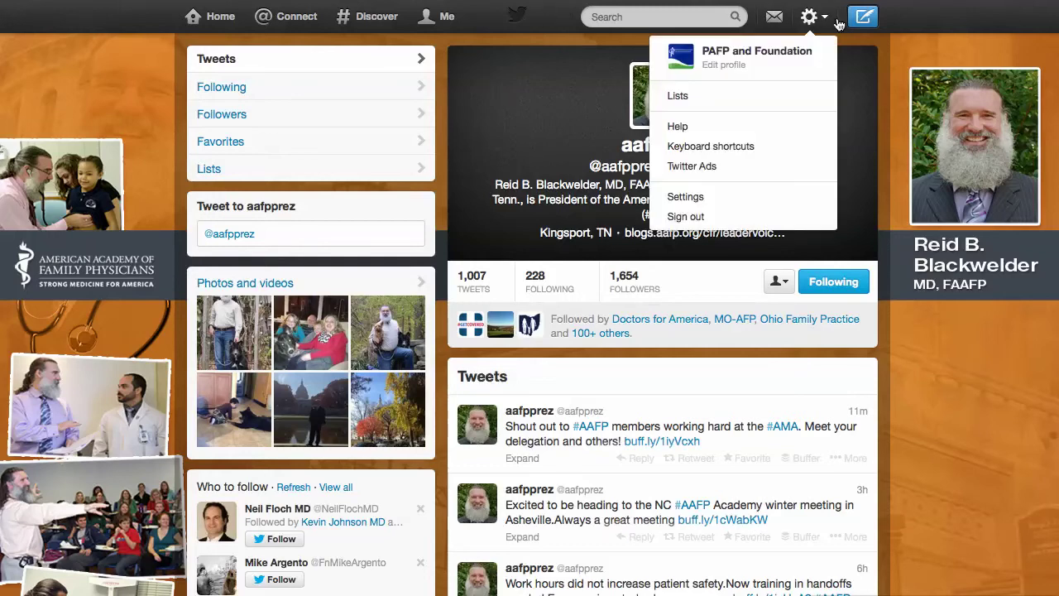
left_click(733, 74)
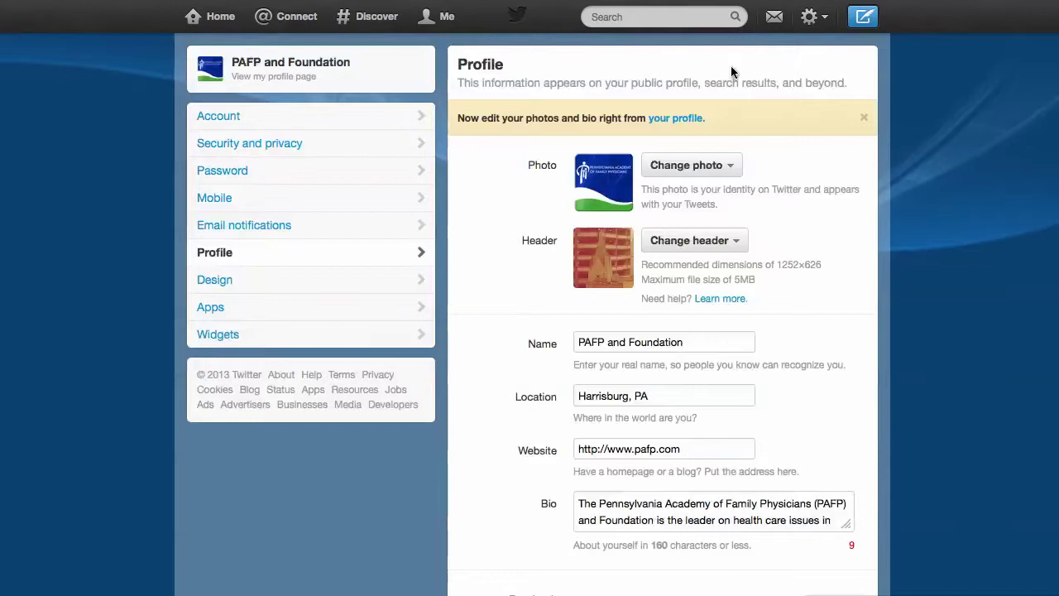
left_click(674, 249)
left_click(683, 271)
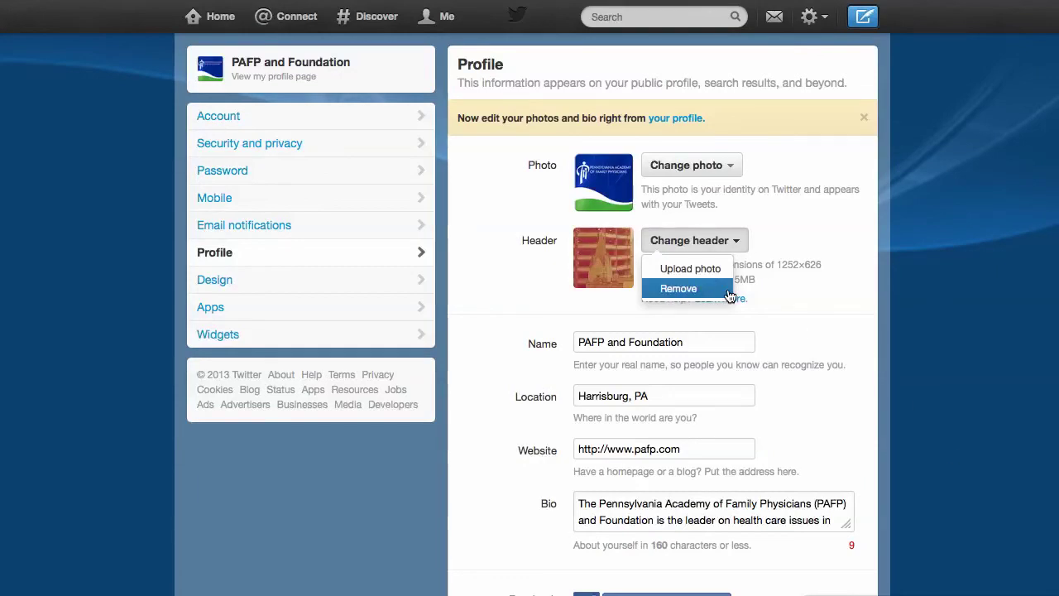
left_click(790, 300)
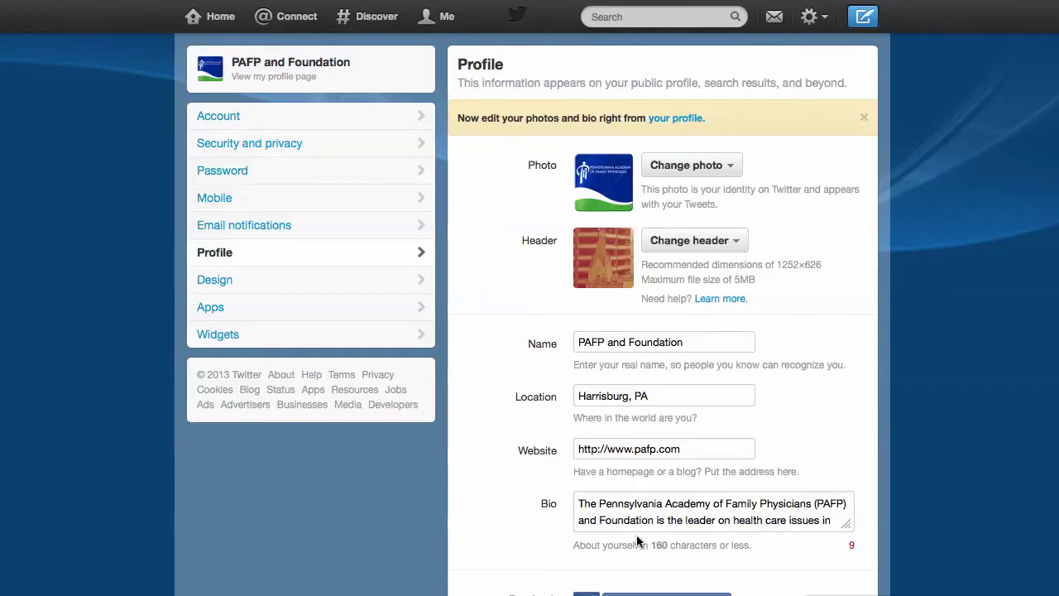
- Make the Bio text box slightly shorter and dismiss the notice about editing photos and bio from the profile
mouse_move(847, 524)
left_mouse_down()
mouse_move(845, 577)
mouse_move(849, 521)
left_mouse_up()
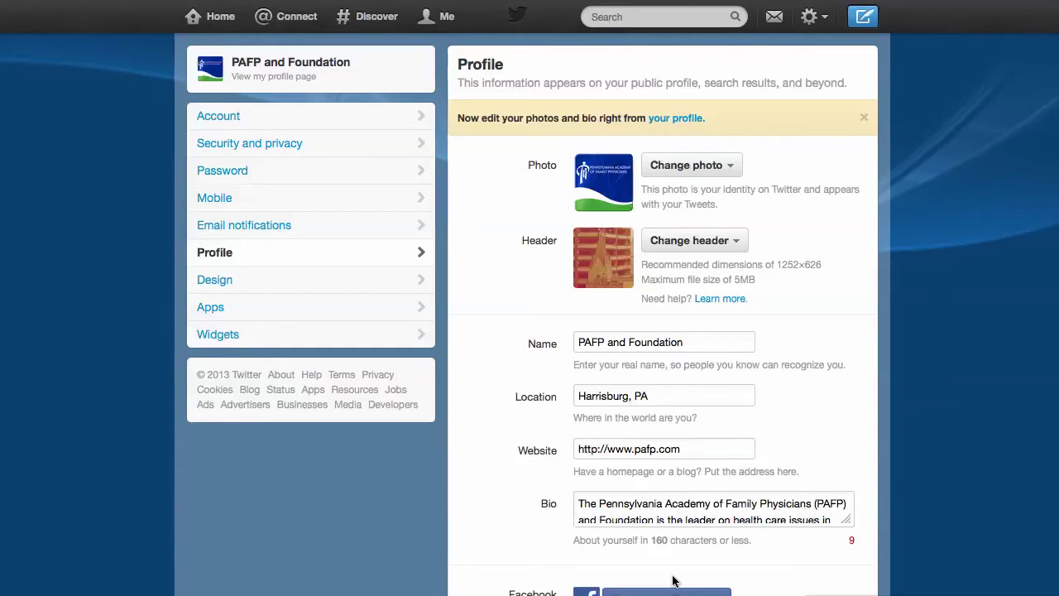
left_click(866, 121)
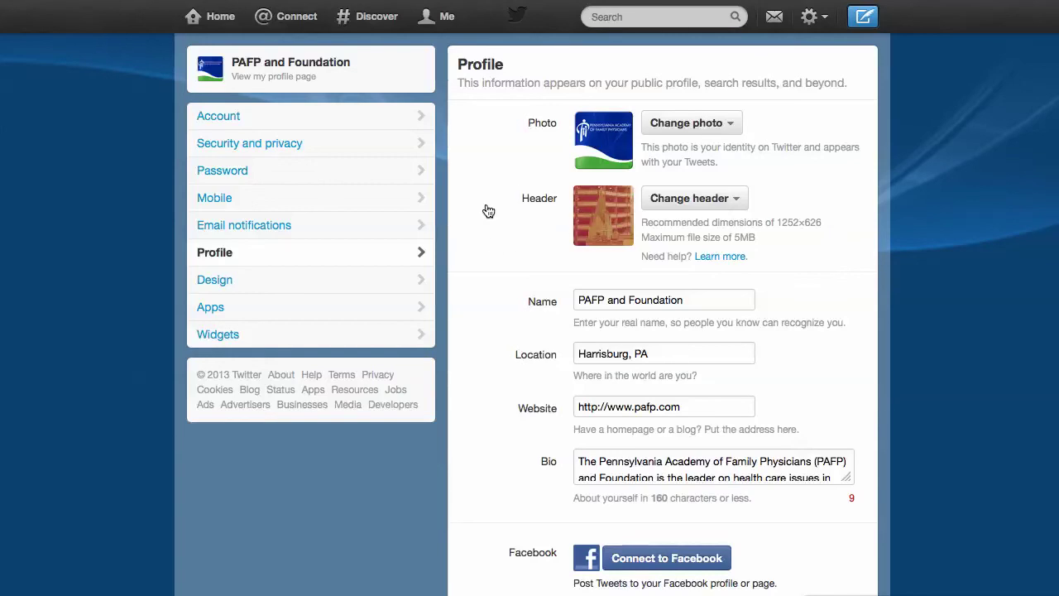
- View the Account settings and examine the login verification, password reset and tweet privacy options under Security and privacy
left_click(298, 115)
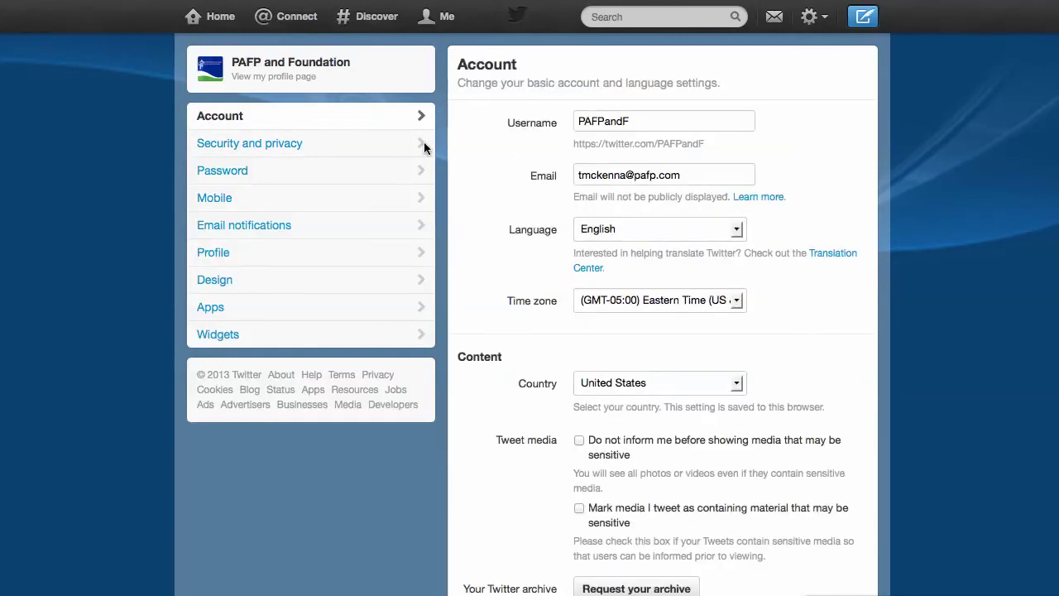
left_click(306, 147)
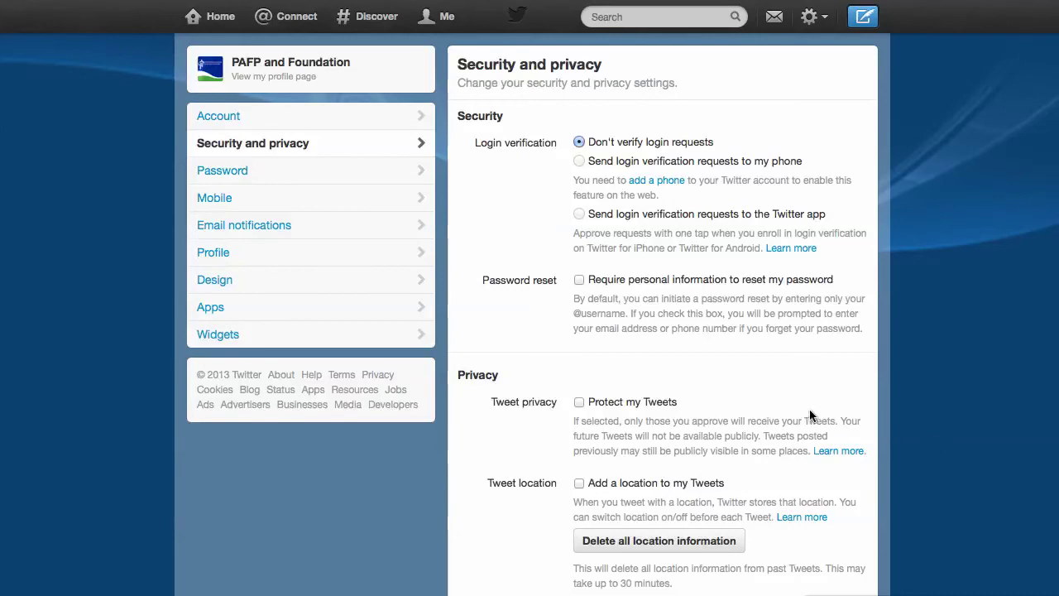
scroll(811, 409, "down", 1)
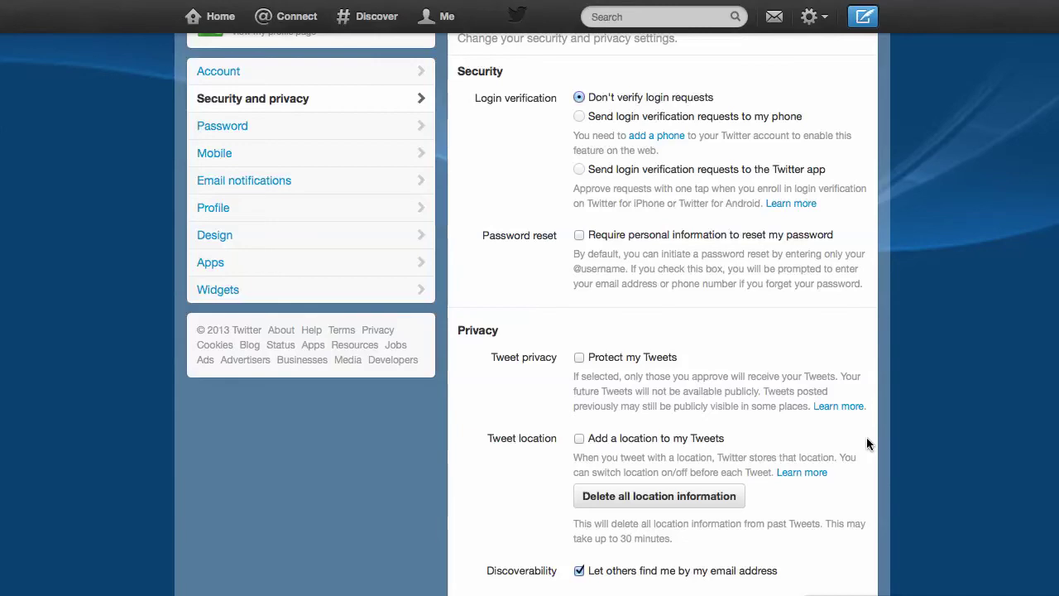
scroll(867, 444, "up", 1)
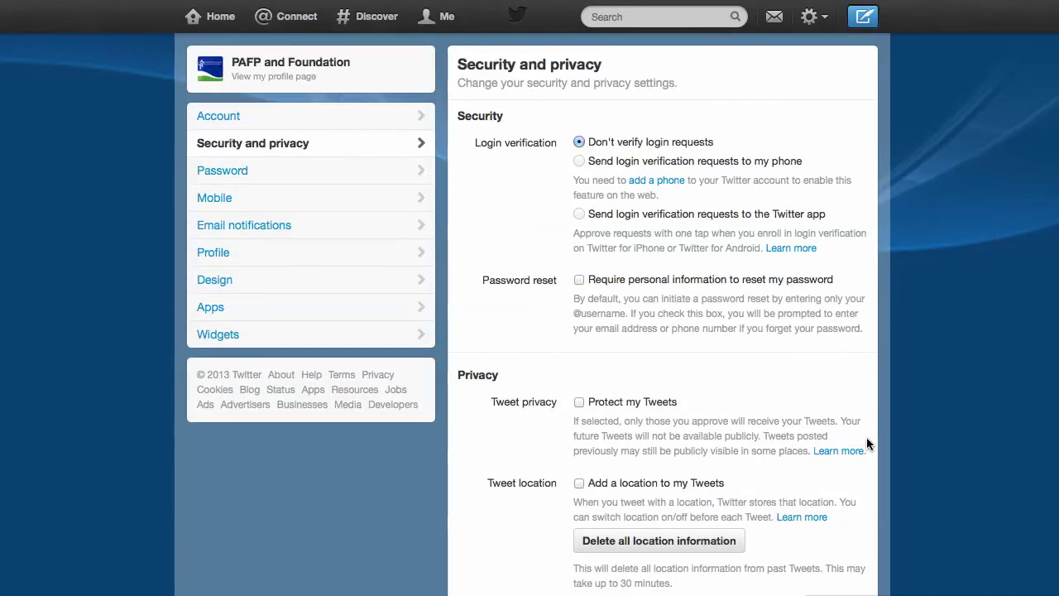
scroll(873, 445, "down", 1)
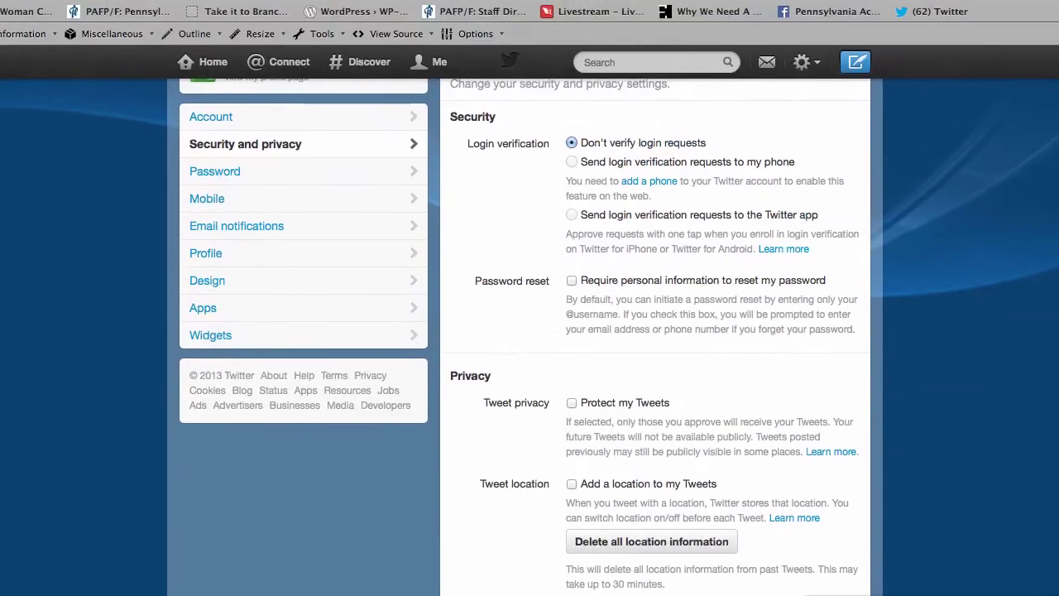
scroll(536, 270, "up", 2)
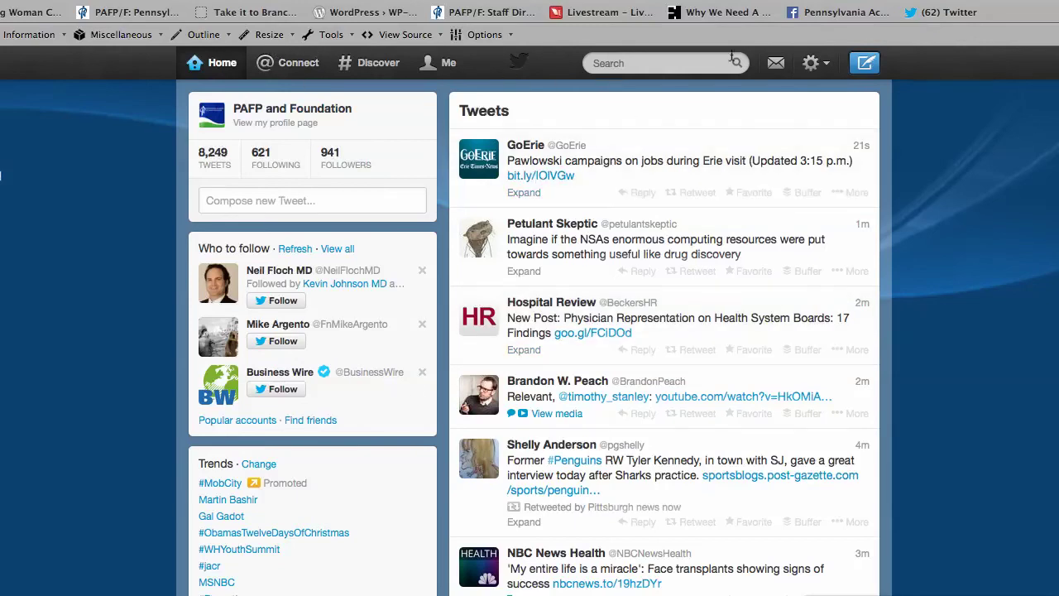
- Reopen the settings from the home page, view Account, and examine all Security and privacy options through Promoted content
left_click(810, 66)
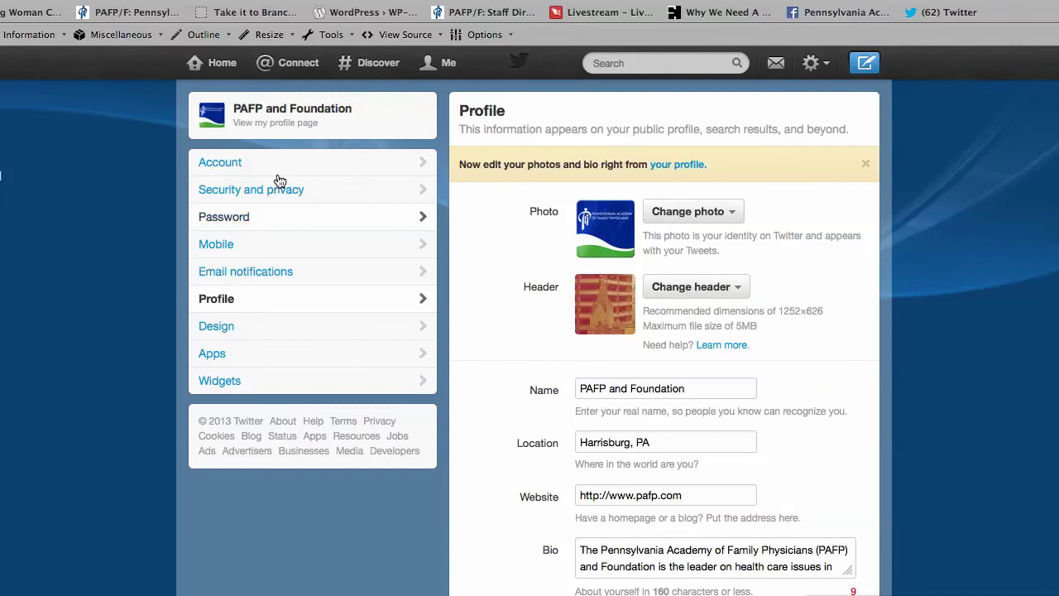
left_click(393, 168)
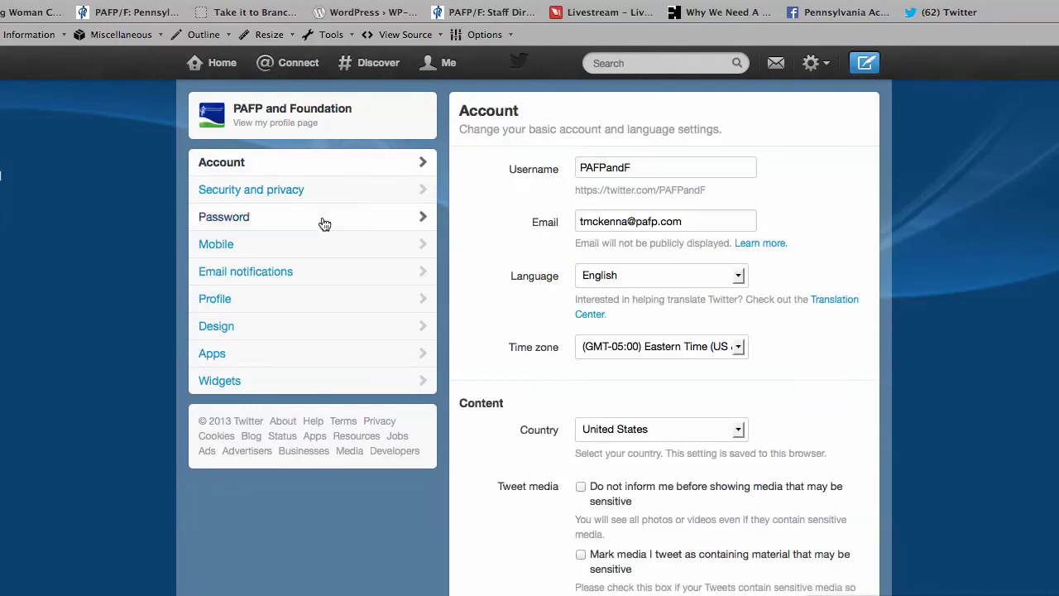
left_click(329, 192)
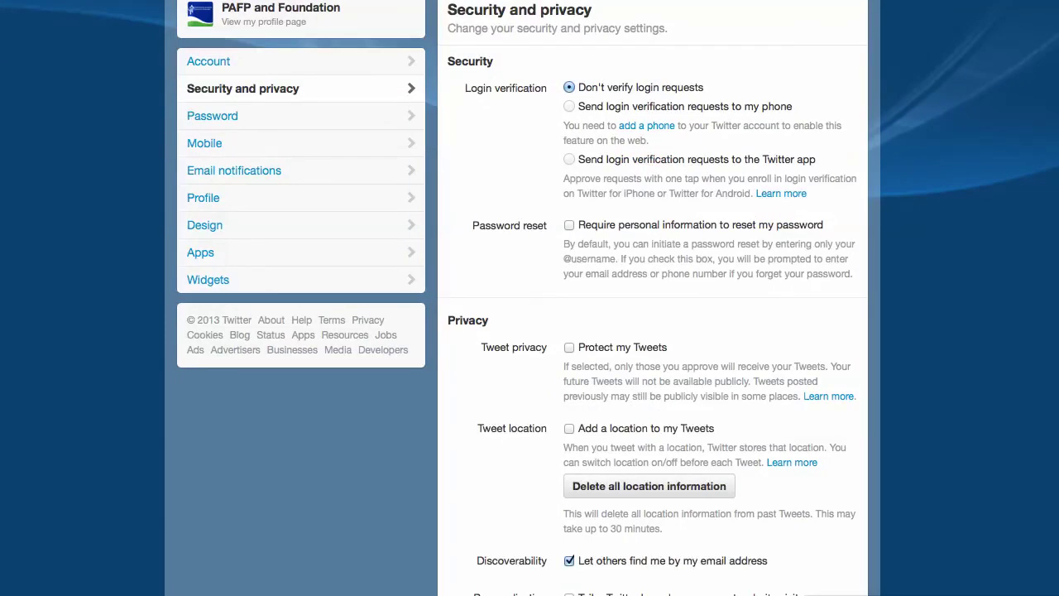
scroll(529, 298, "down", 5)
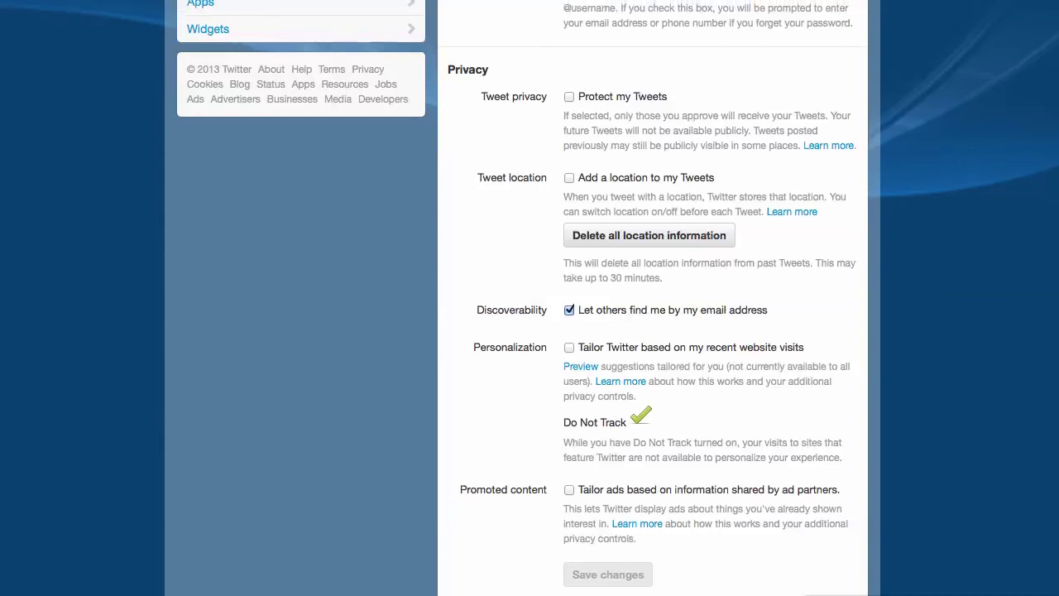
scroll(530, 298, "up", 3)
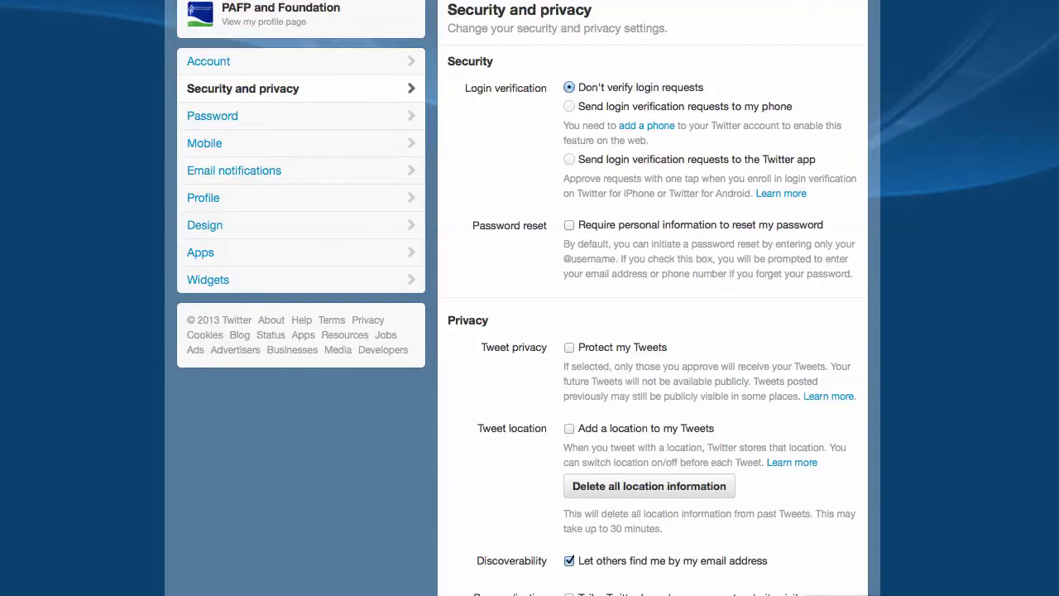
- View the Password settings and the Mobile settings for adding a phone to the account
left_click(349, 126)
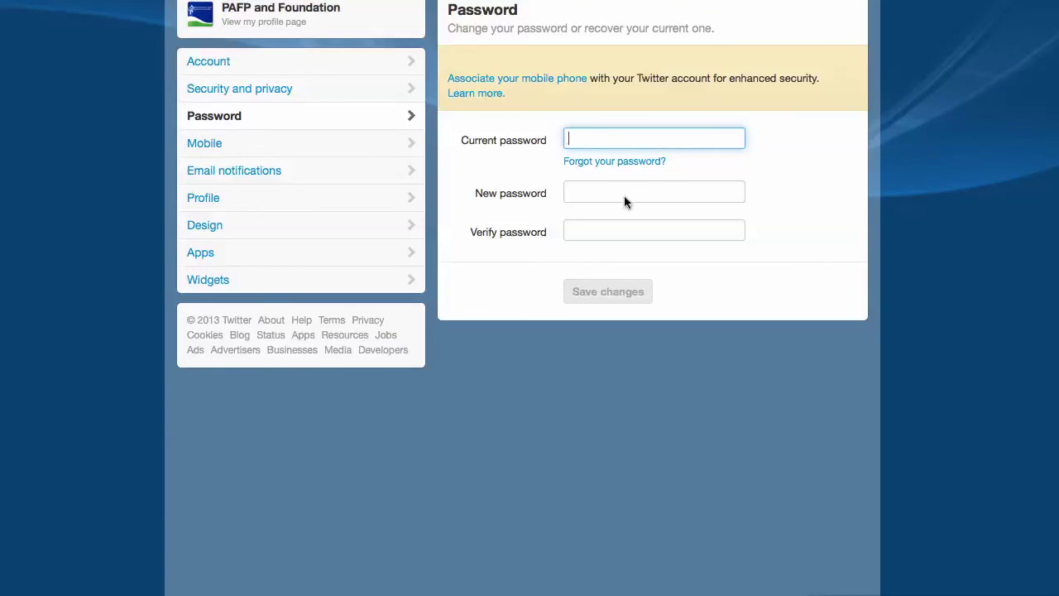
left_click(302, 145)
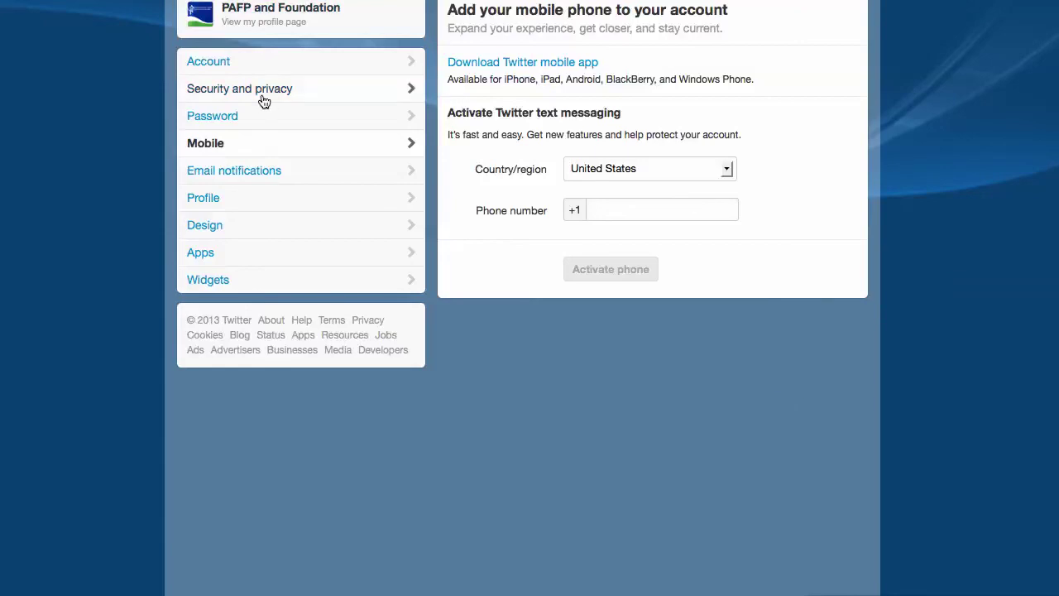
- Examine the Email notifications settings, from activity related to tweets and retweets through Updates from Twitter
left_click(302, 178)
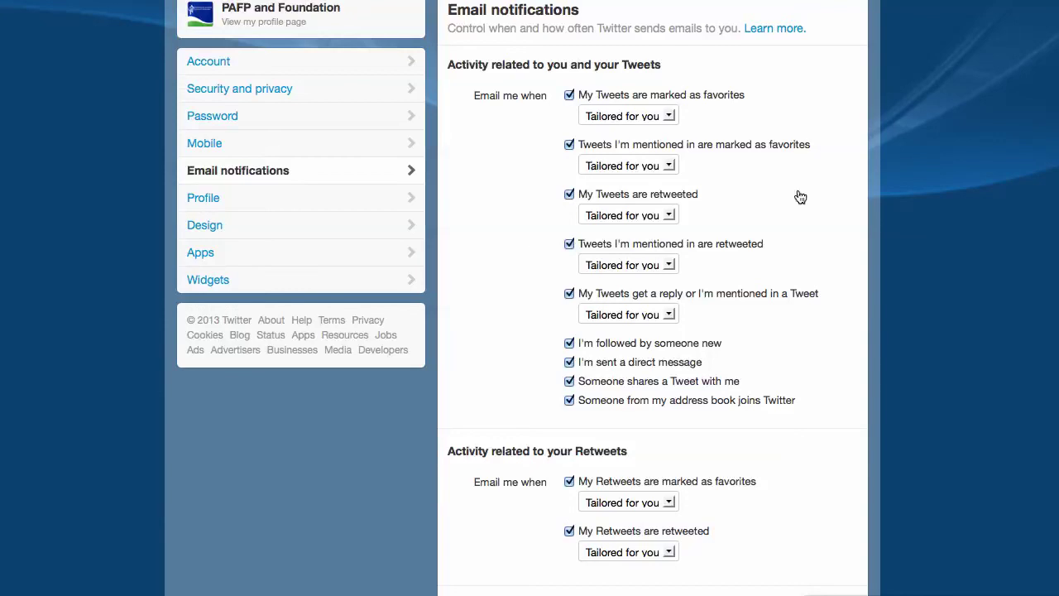
scroll(728, 252, "down", 3)
scroll(736, 262, "down", 4)
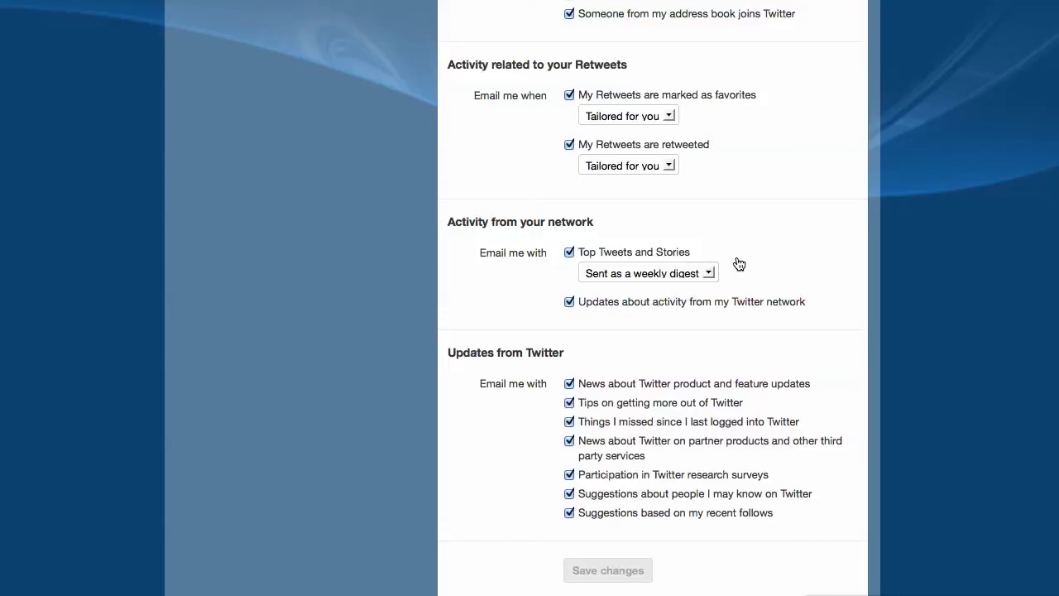
scroll(772, 273, "up", 5)
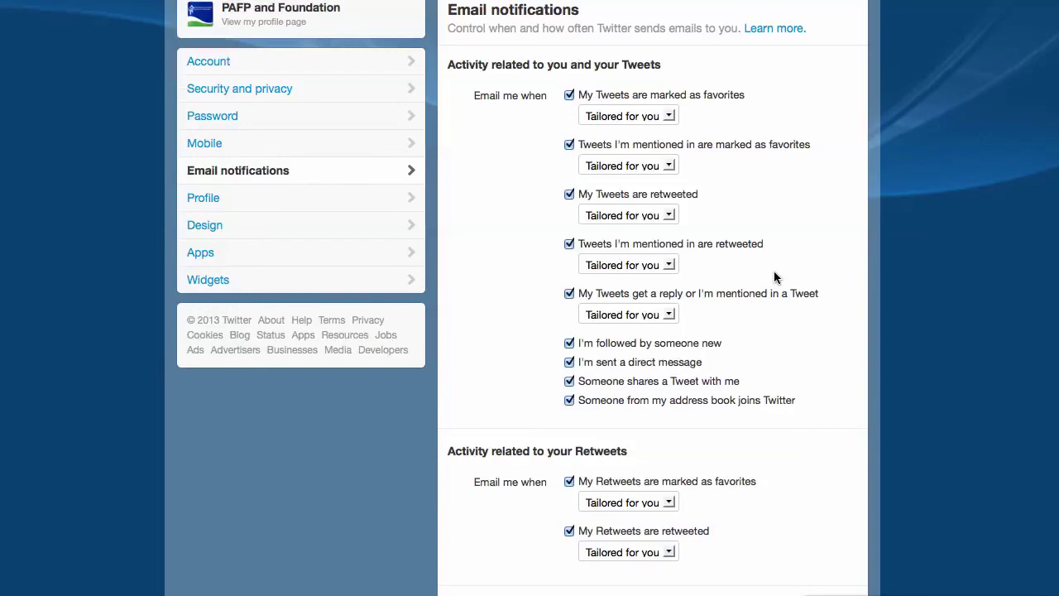
- Open the Profile settings again and look over the photo, header, bio and Facebook connection fields
left_click(361, 197)
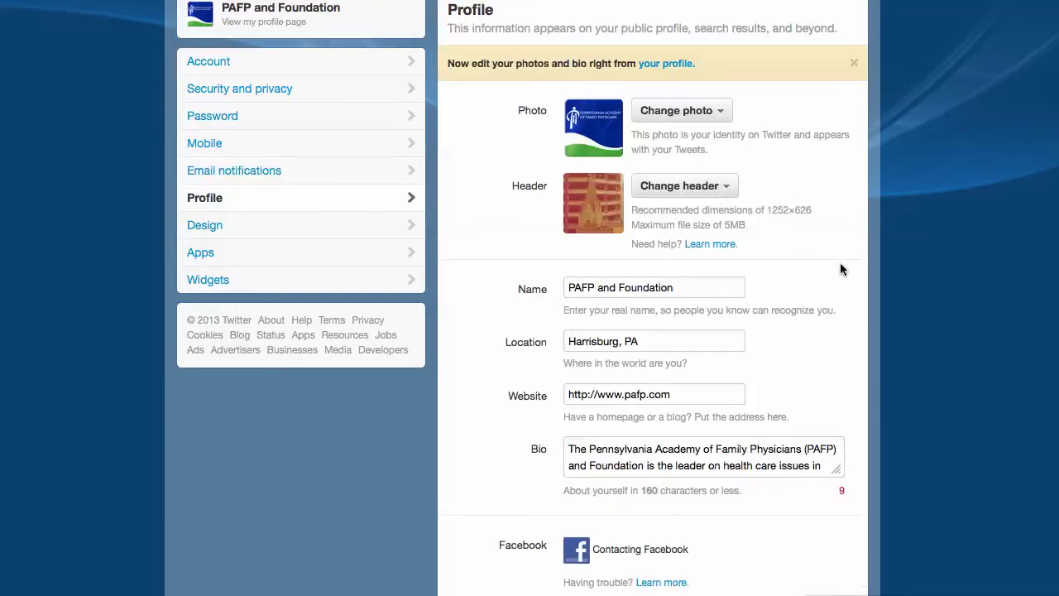
scroll(839, 262, "down", 2)
scroll(849, 271, "up", 2)
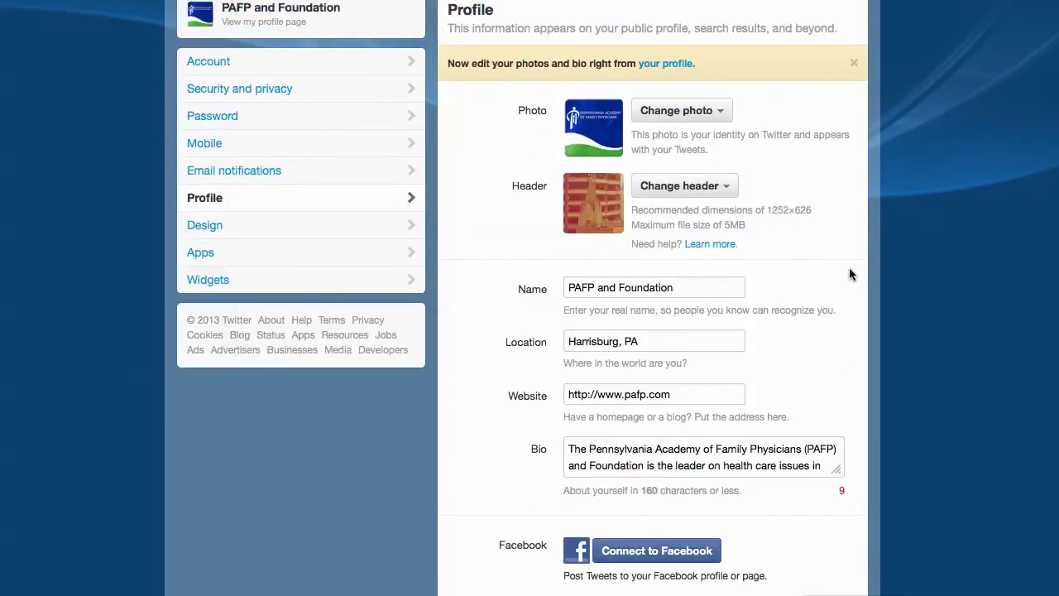
- Open the Design settings and look over the premade themes, the custom design options and the choices for changing the background
left_click(325, 225)
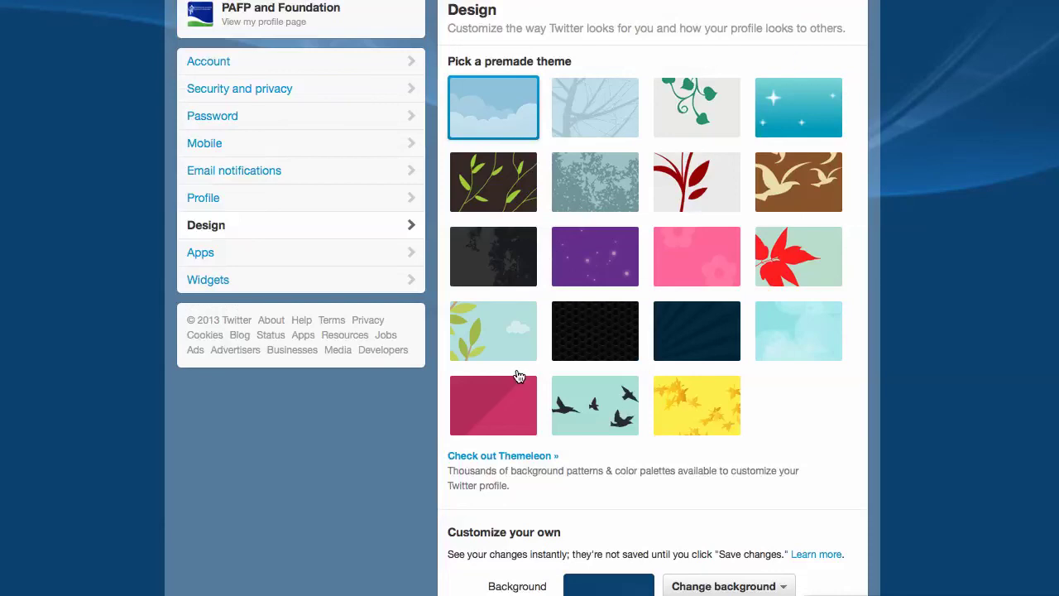
scroll(831, 401, "down", 5)
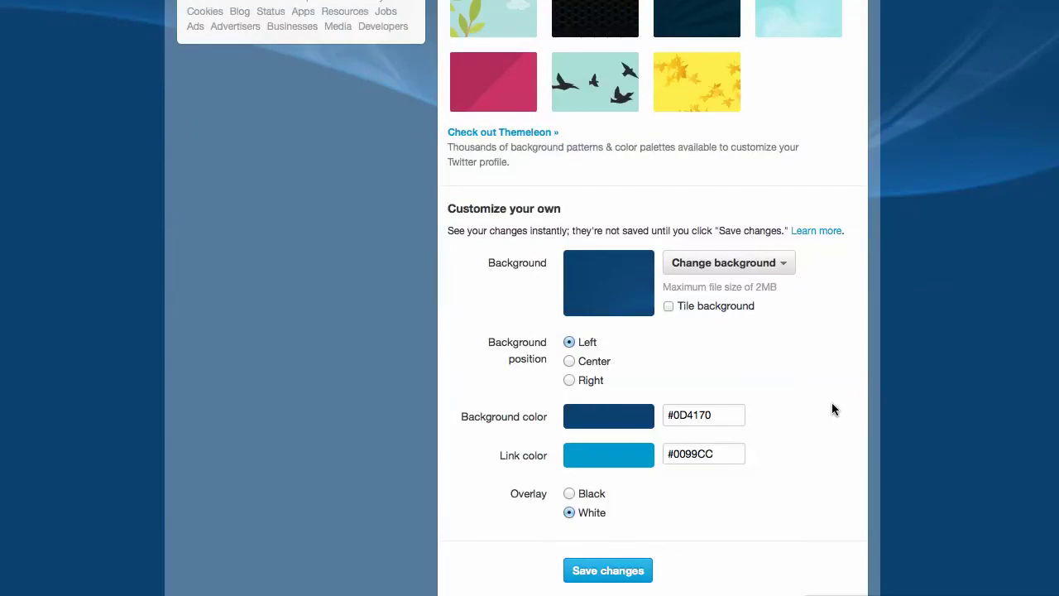
left_click(738, 263)
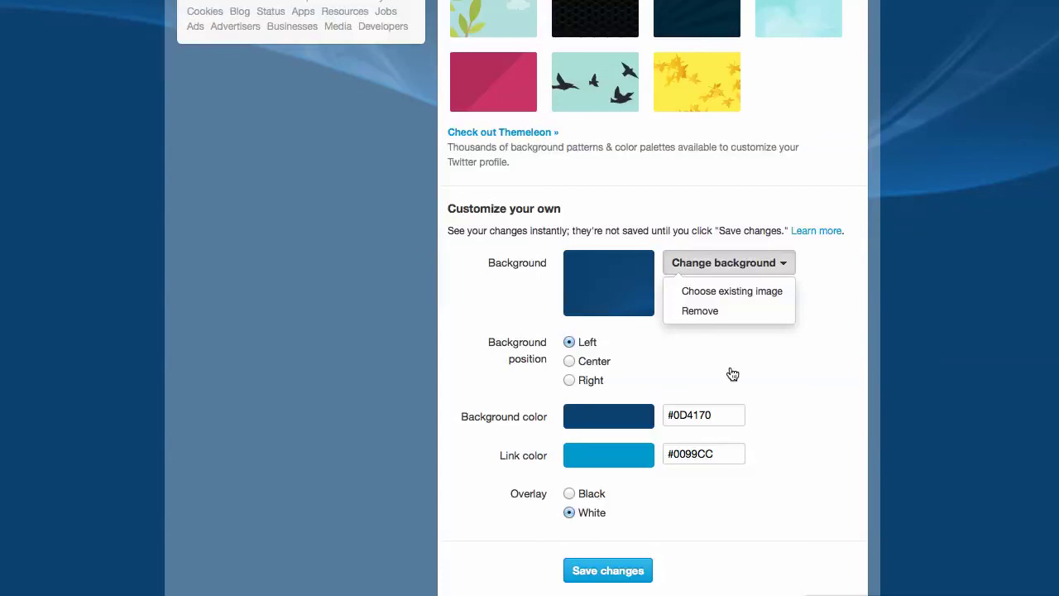
- Preview the background position at Center and the overlay in Black, and switch the overlay back to White
key("Down")
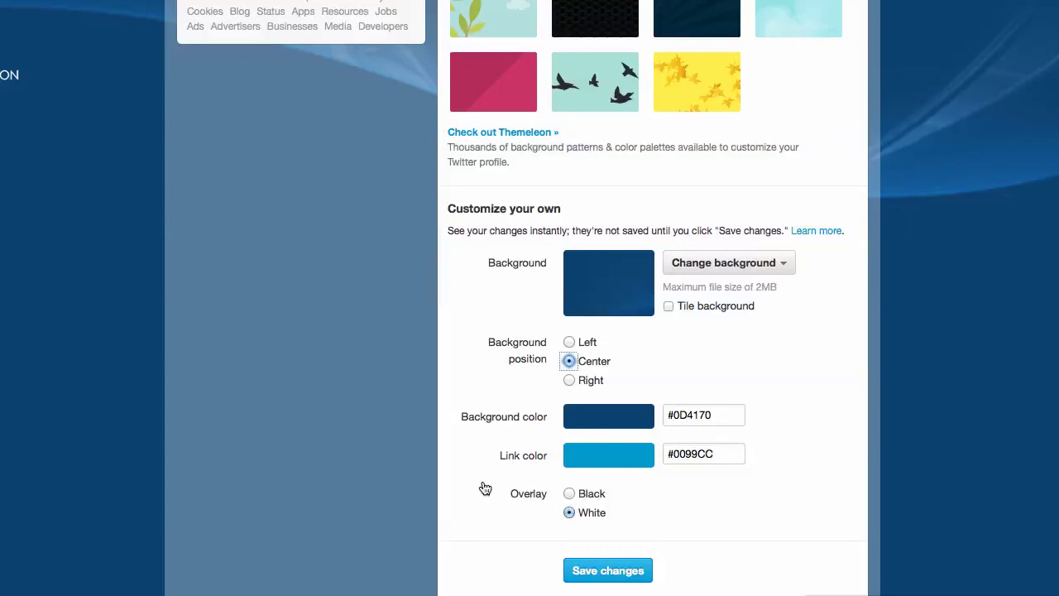
left_click(568, 494)
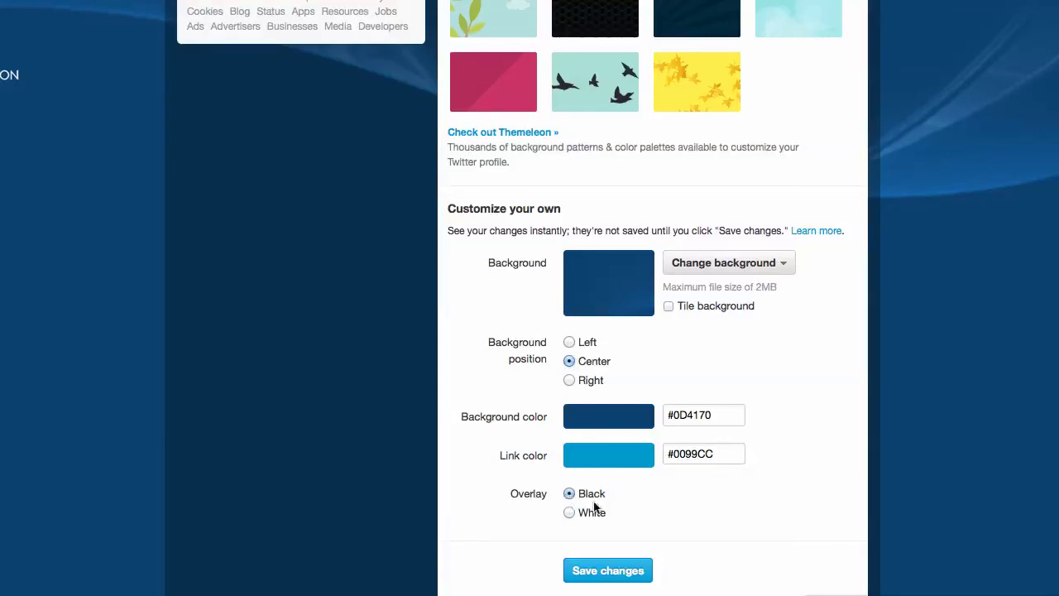
left_click(568, 513)
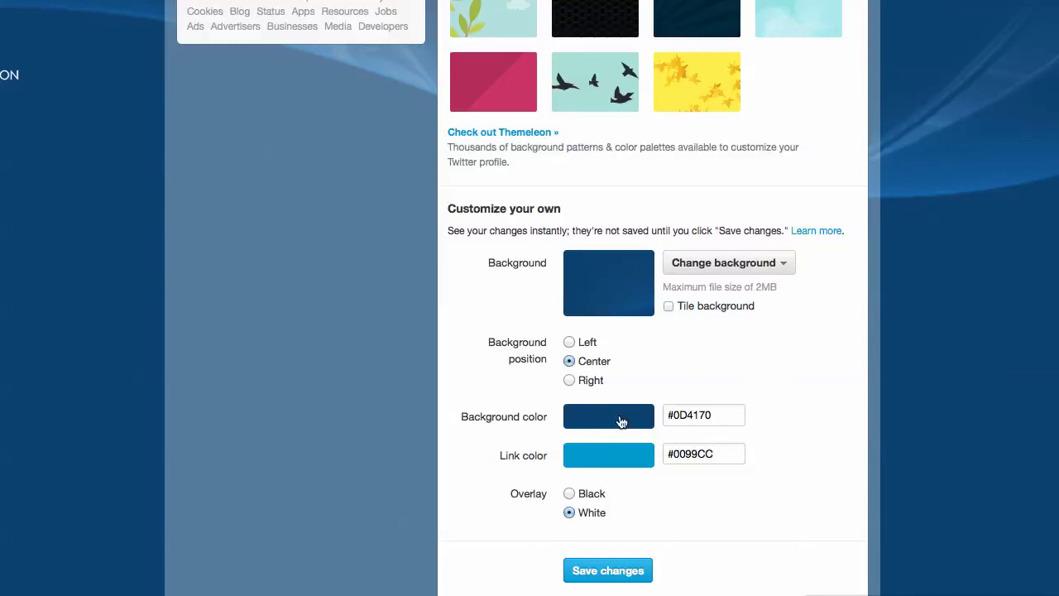
- Open the Apps settings and examine the full list of applications with access to the account and their permissions
scroll(747, 369, "up", 5)
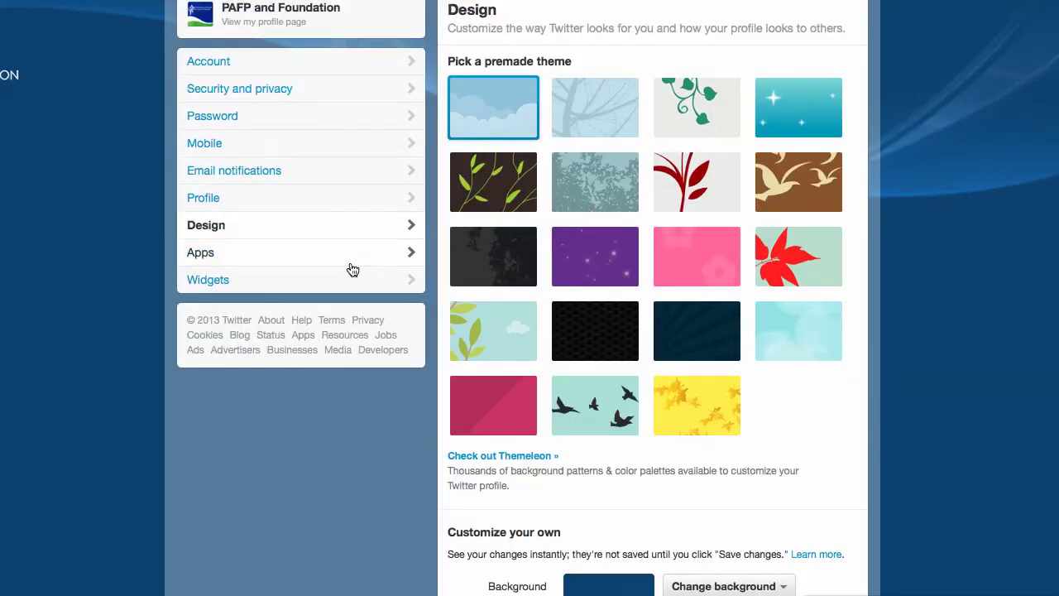
left_click(367, 270)
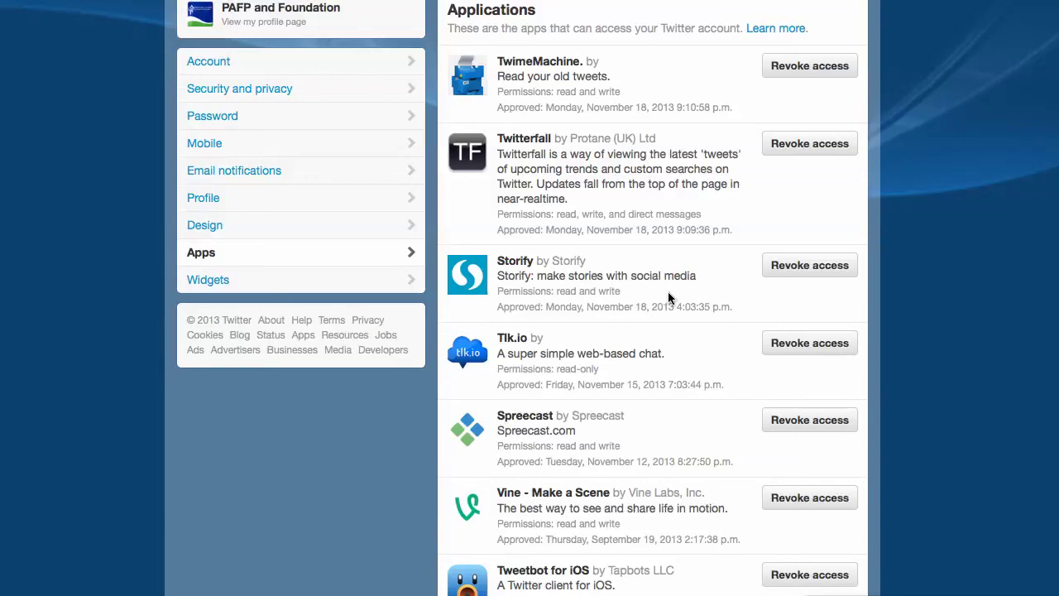
scroll(667, 296, "down", 10)
scroll(667, 298, "down", 3)
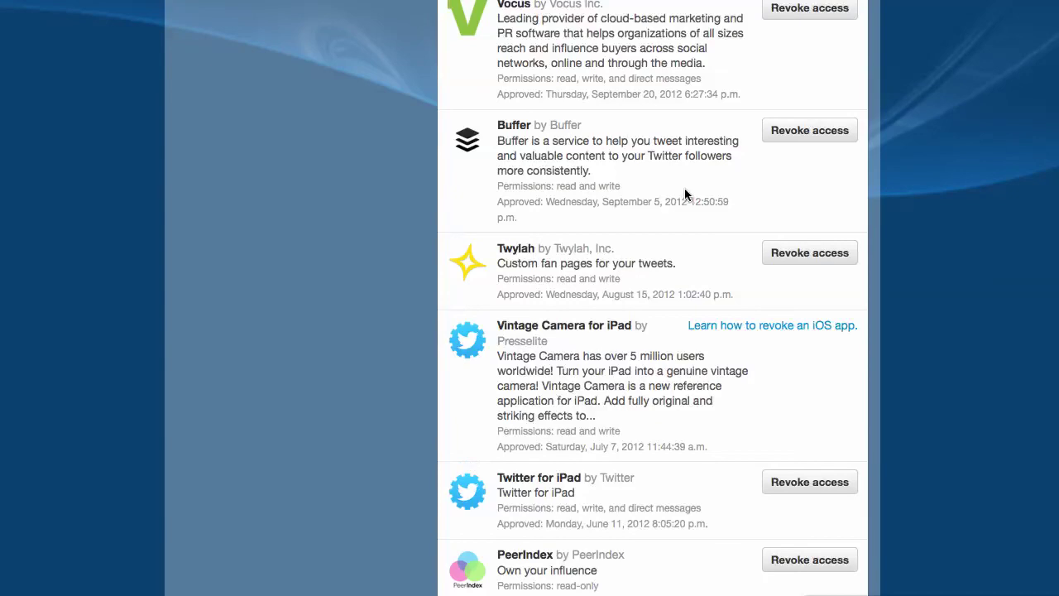
scroll(607, 347, "down", 7)
scroll(607, 348, "down", 15)
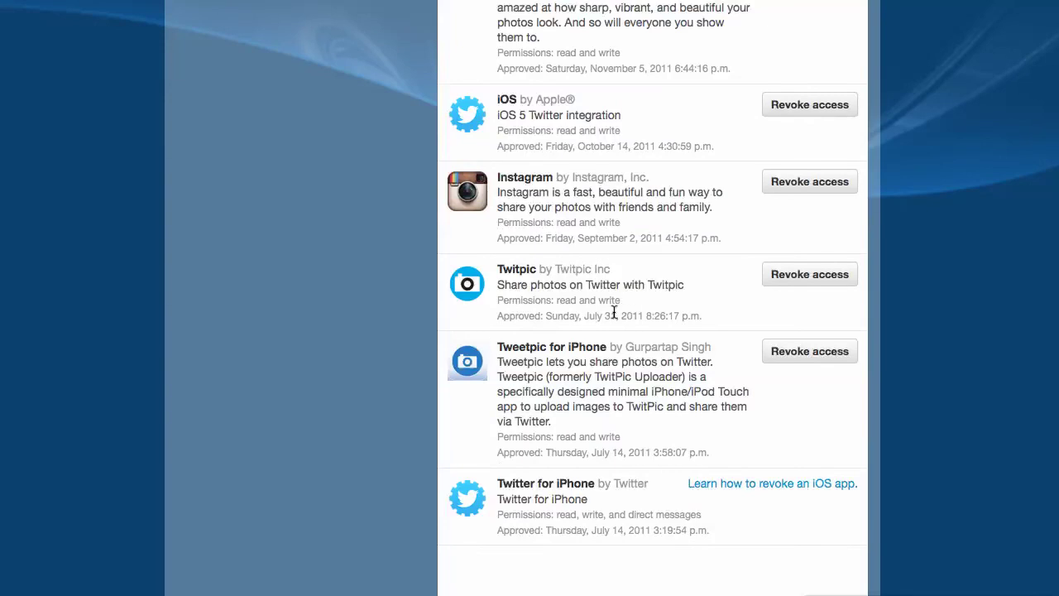
scroll(614, 311, "up", 12)
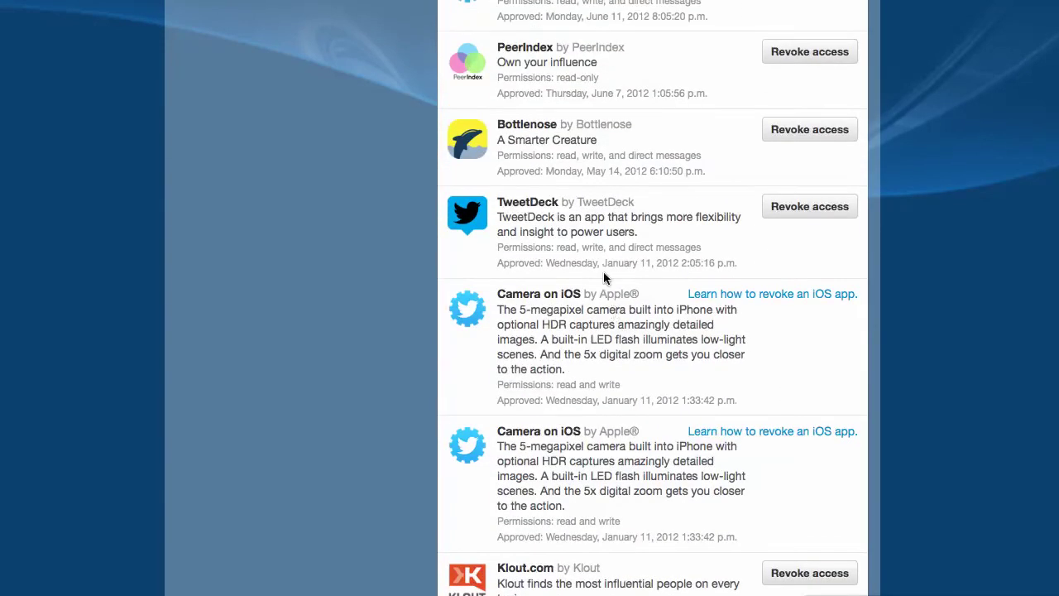
scroll(614, 311, "up", 16)
scroll(604, 274, "up", 6)
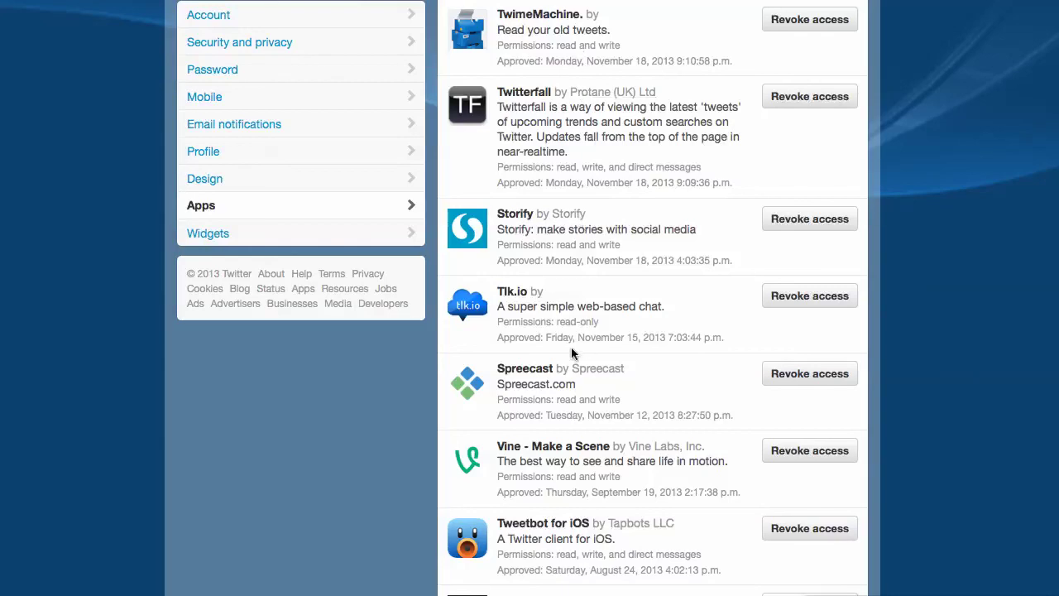
- View the Widgets settings and bring up the account options that include Lists, Help and Settings
left_click(194, 239)
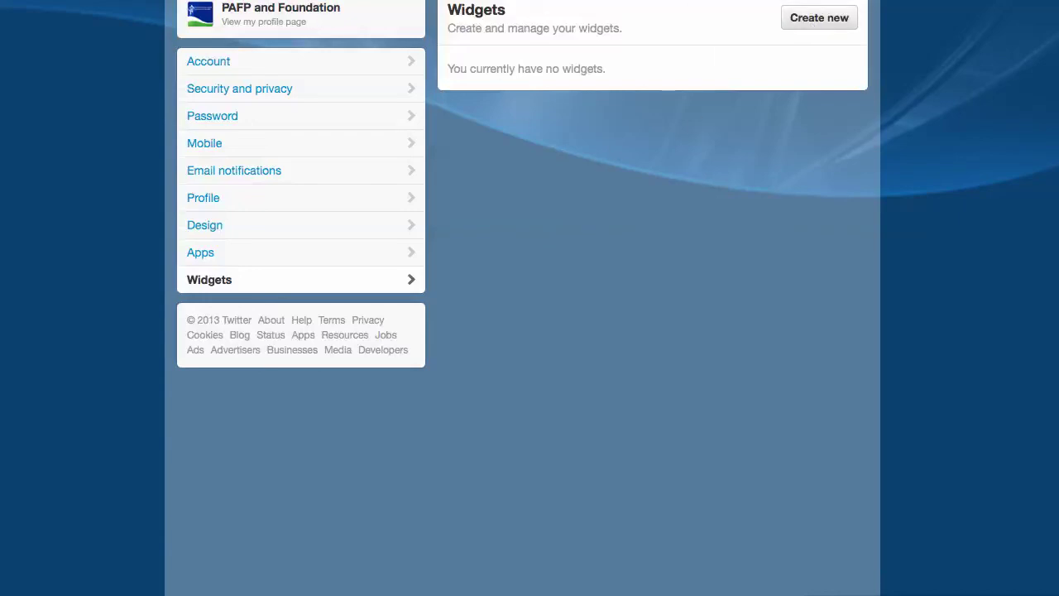
left_click(814, 2)
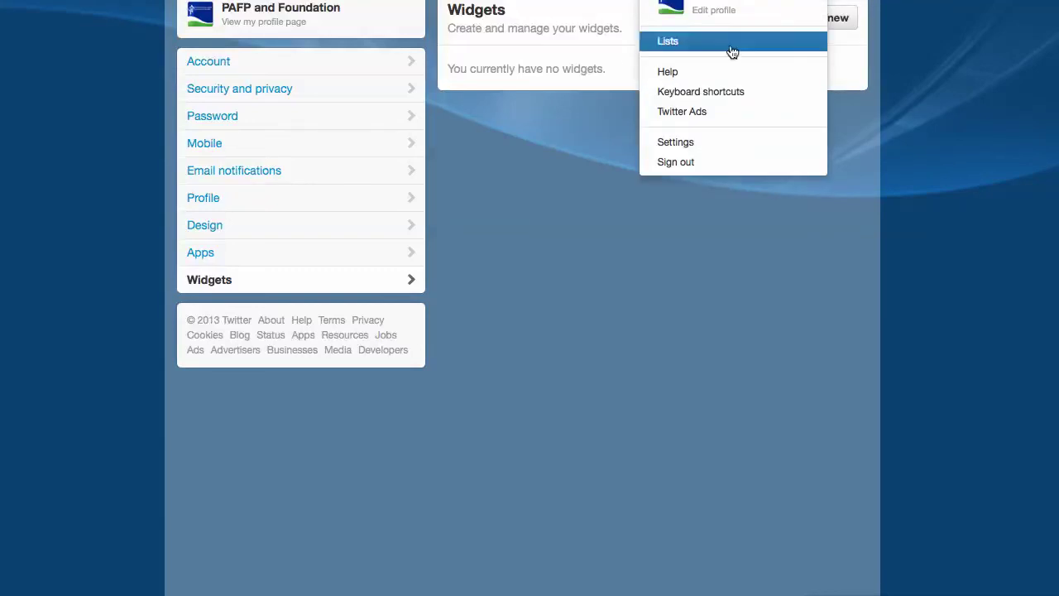